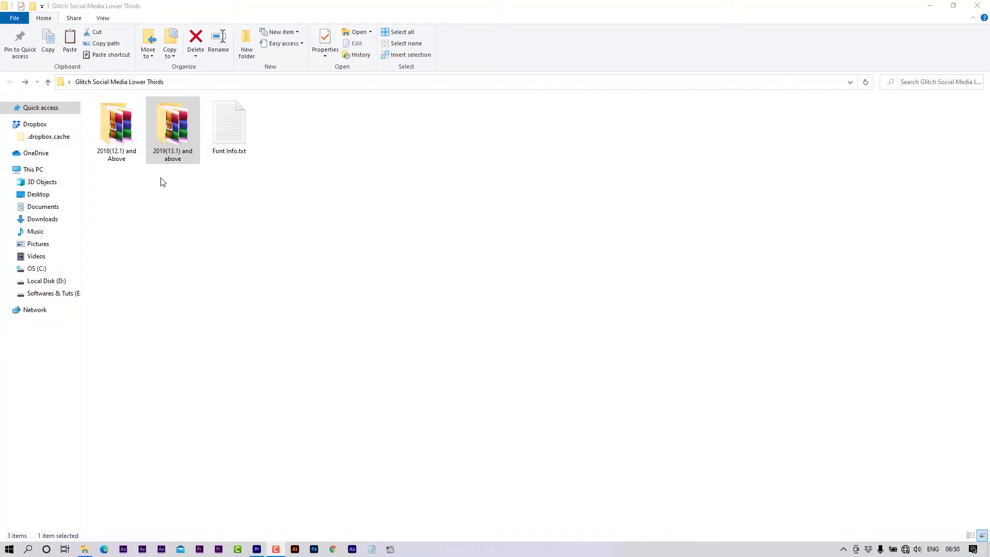
Step: Open the 2019(13.1) and above folder to list its 20 .mogrt templates, Behance through Youtube
{"action": "left_click", "coordinate": [175, 146]}
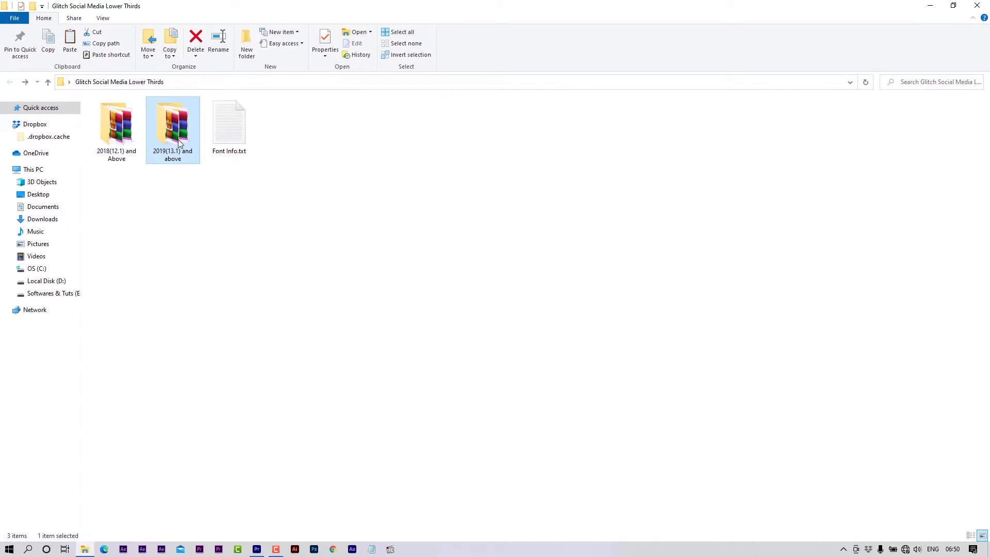
{"action": "left_click", "coordinate": [225, 153]}
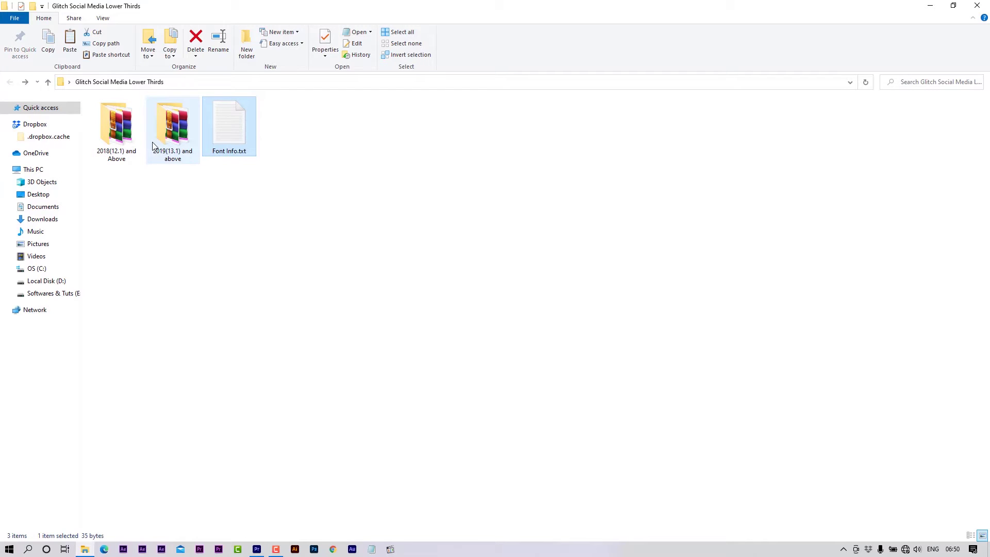
{"action": "double_click", "coordinate": [173, 139]}
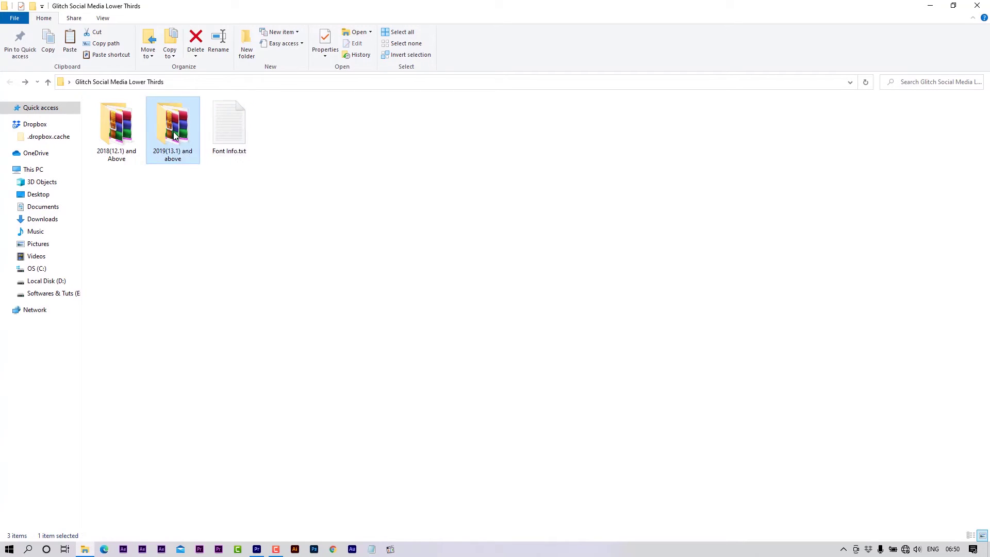
{"action": "left_click", "coordinate": [125, 117]}
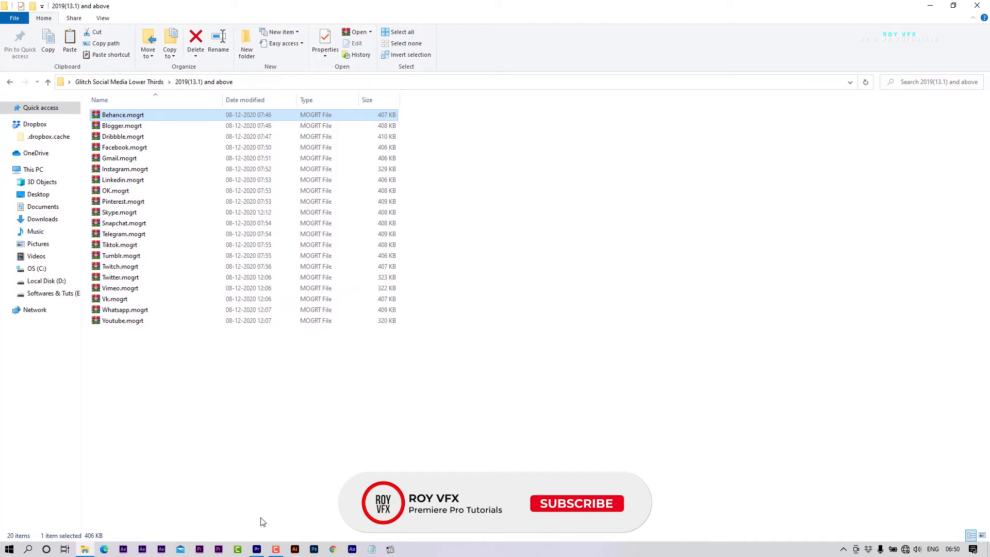
Step: Back in Premiere Pro, create a new sequence named Glitch Social Media
{"action": "left_click", "coordinate": [257, 550]}
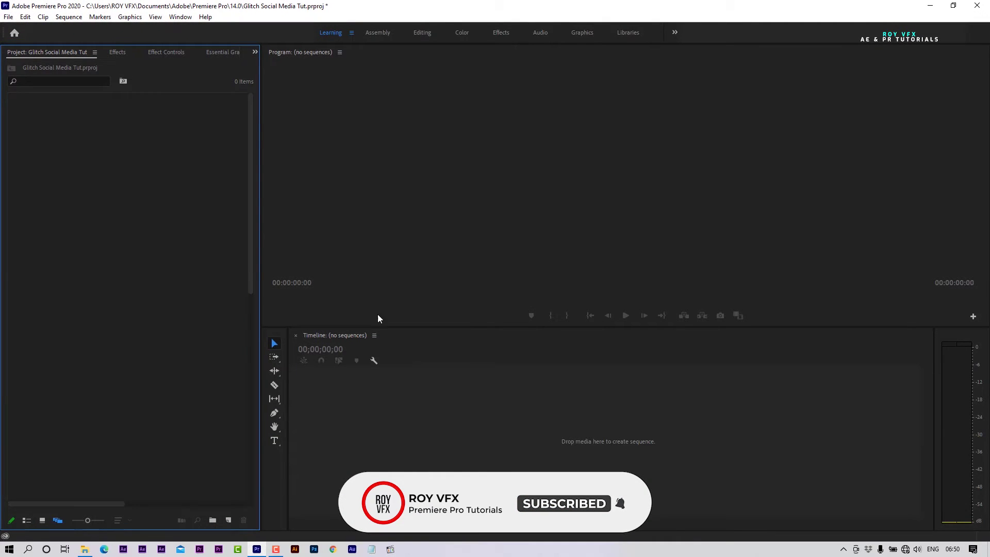
{"action": "left_click", "coordinate": [229, 520]}
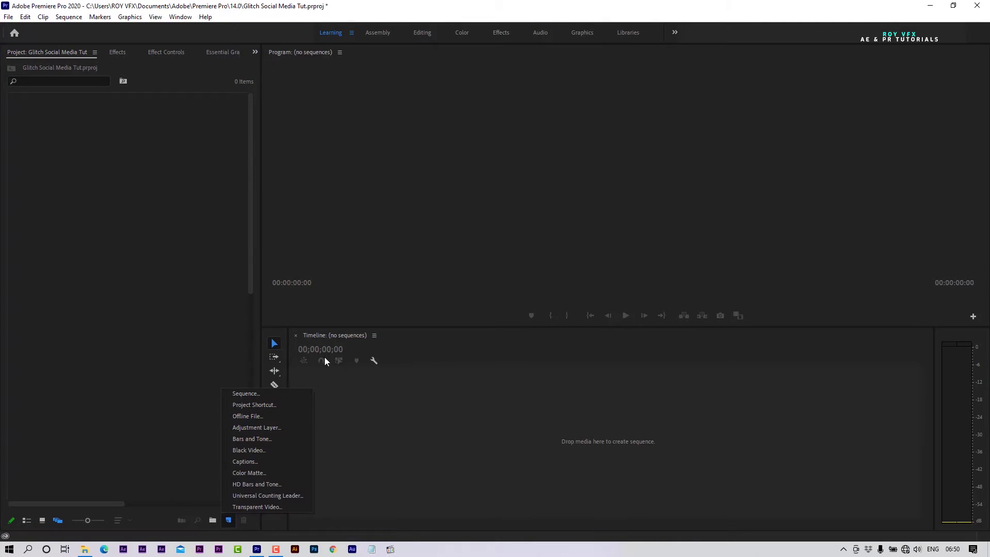
{"action": "left_click", "coordinate": [231, 393]}
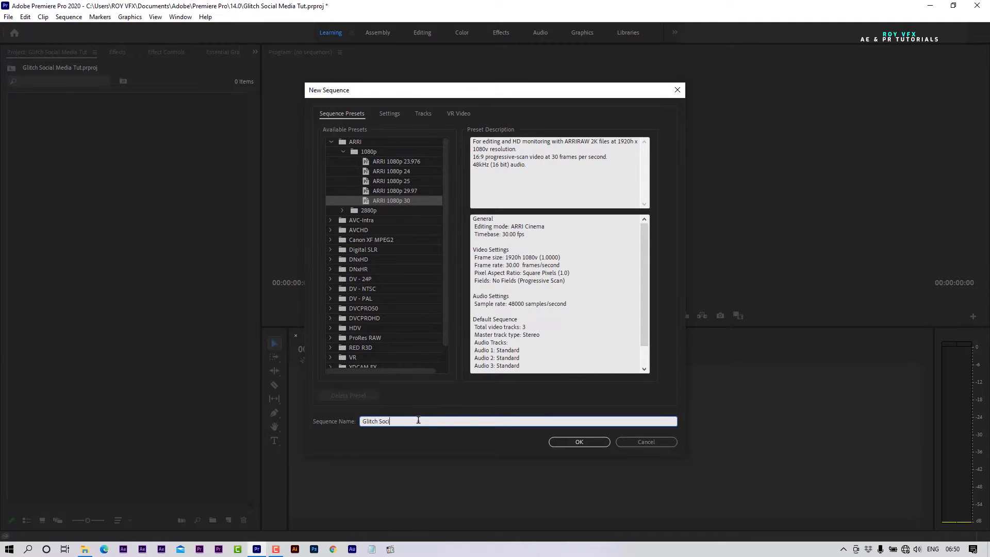
{"action": "key", "text": "Return"}
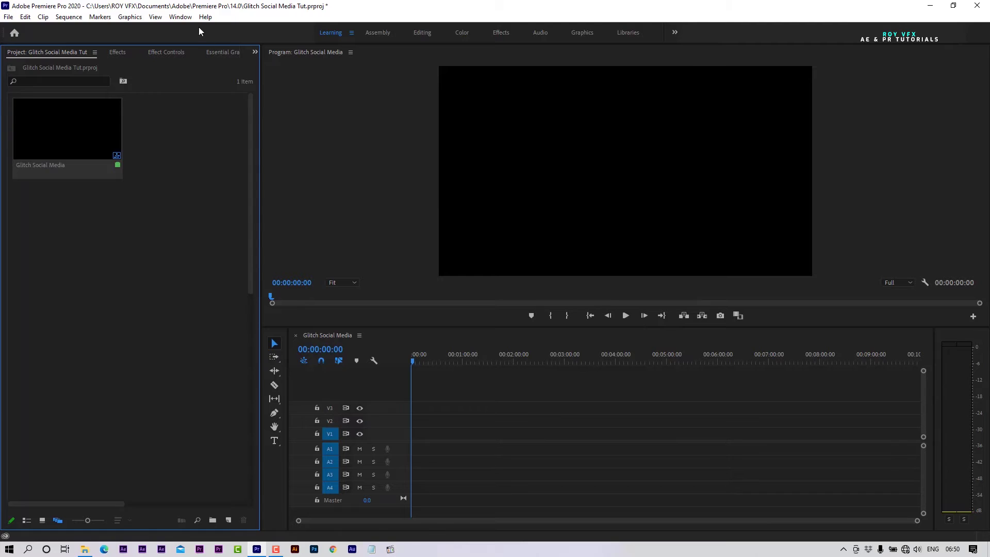
Step: Show the Essential Graphics panel's Browse view of installed templates
{"action": "left_click", "coordinate": [181, 19]}
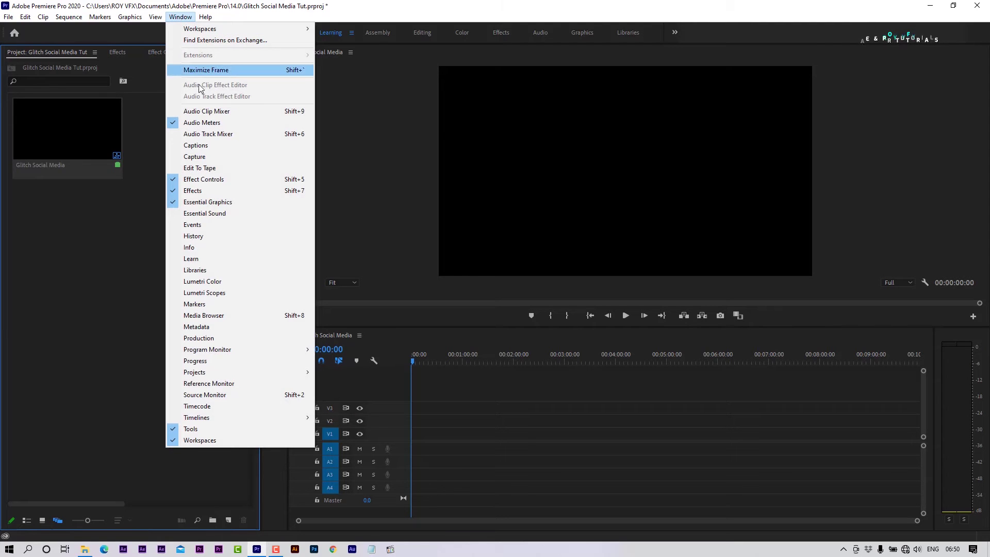
{"action": "left_click", "coordinate": [203, 203]}
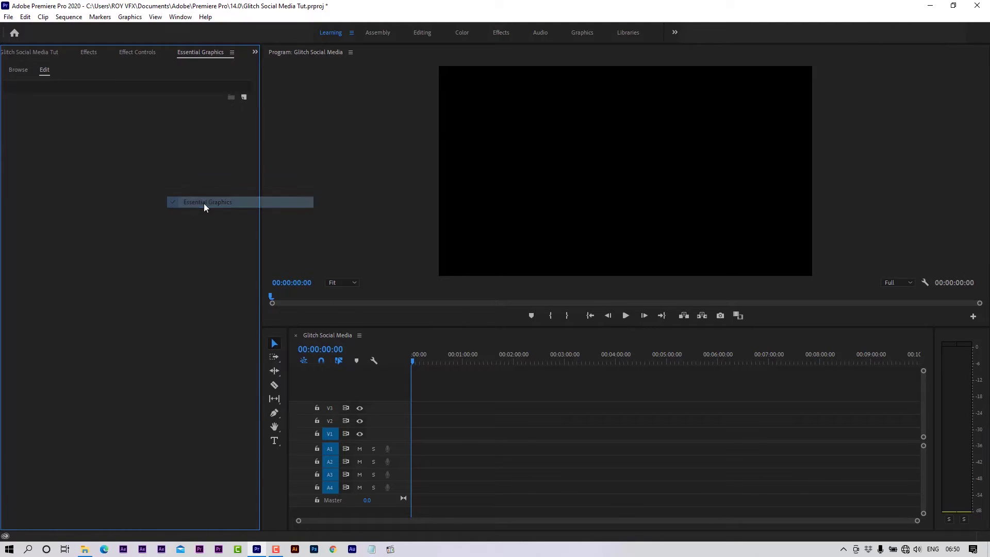
{"action": "left_click", "coordinate": [18, 71]}
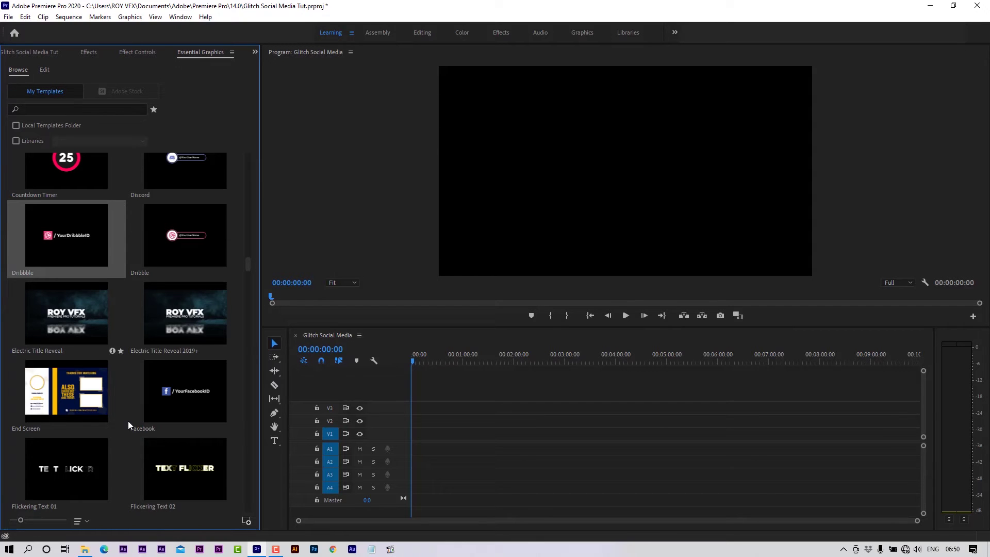
Step: Install Tiktok.mogrt from the 2019(13.1) and above folder, overwriting the existing copy
{"action": "left_click", "coordinate": [246, 521]}
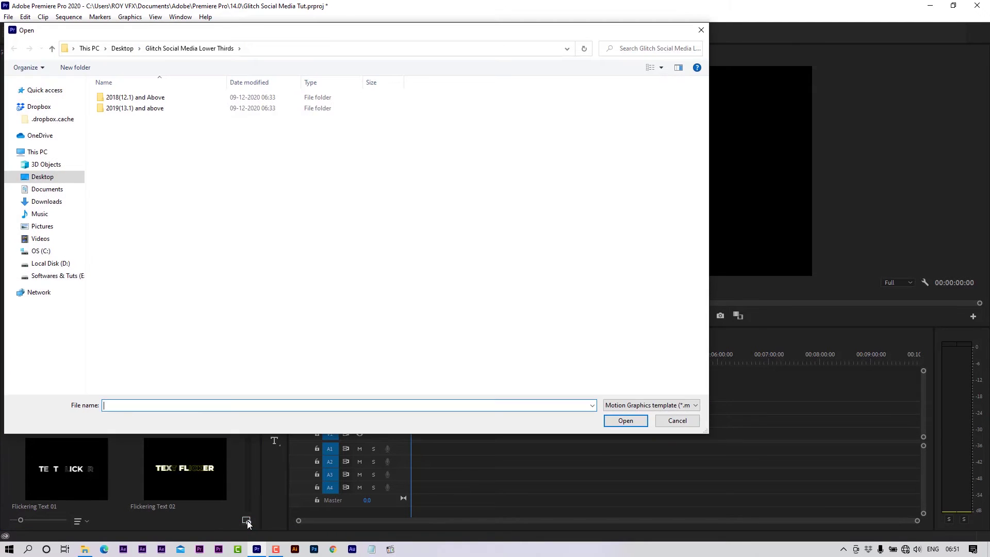
{"action": "double_click", "coordinate": [126, 112]}
{"action": "left_click", "coordinate": [128, 98]}
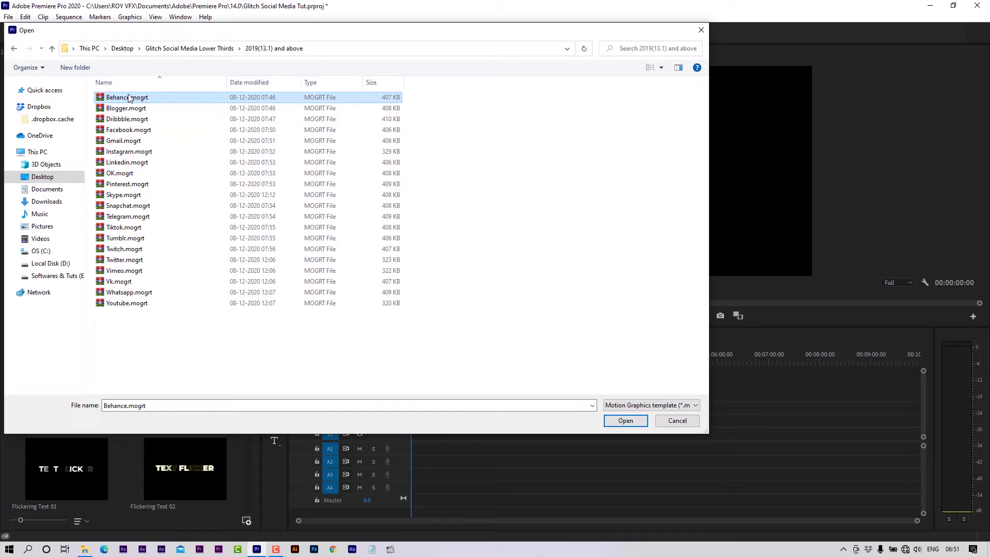
{"action": "left_click", "coordinate": [129, 227]}
{"action": "left_click", "coordinate": [625, 421]}
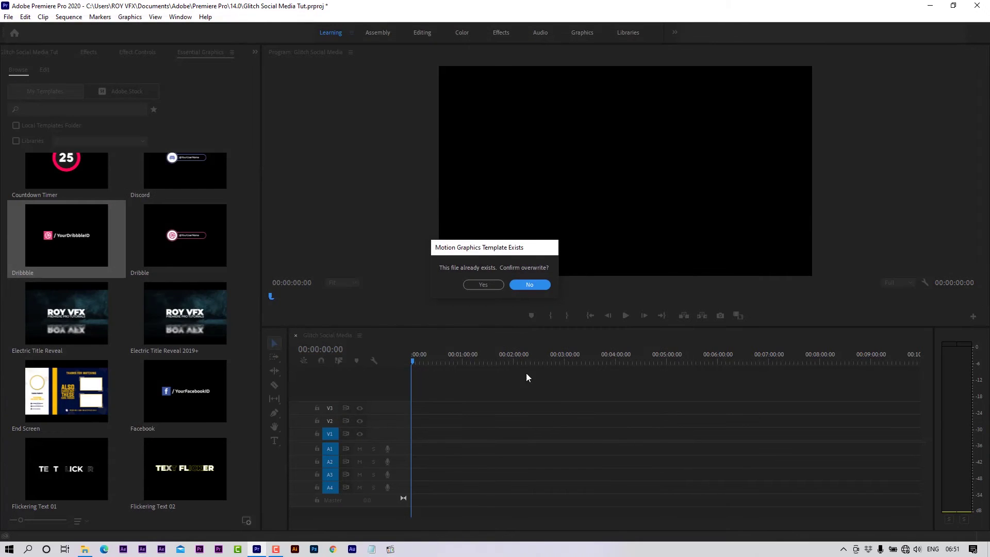
{"action": "left_click", "coordinate": [483, 285]}
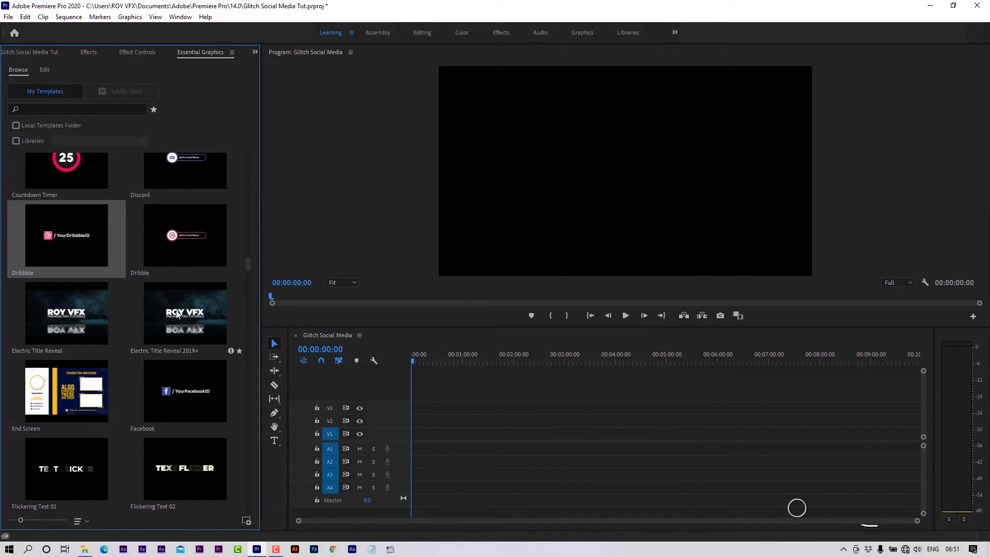
Step: Place the Facebook template on track V1, keeping the existing sequence settings
{"action": "scroll", "coordinate": [193, 395], "scroll_direction": "down", "scroll_amount": 10}
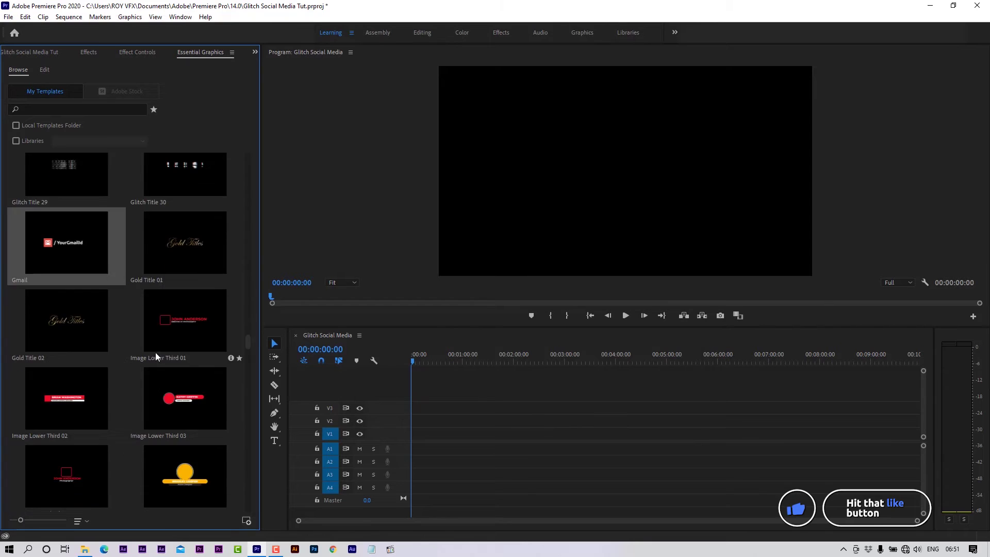
{"action": "scroll", "coordinate": [144, 330], "scroll_direction": "up", "scroll_amount": 8}
{"action": "left_click_drag", "start_coordinate": [214, 262], "coordinate": [418, 443]}
{"action": "left_click", "coordinate": [577, 297]}
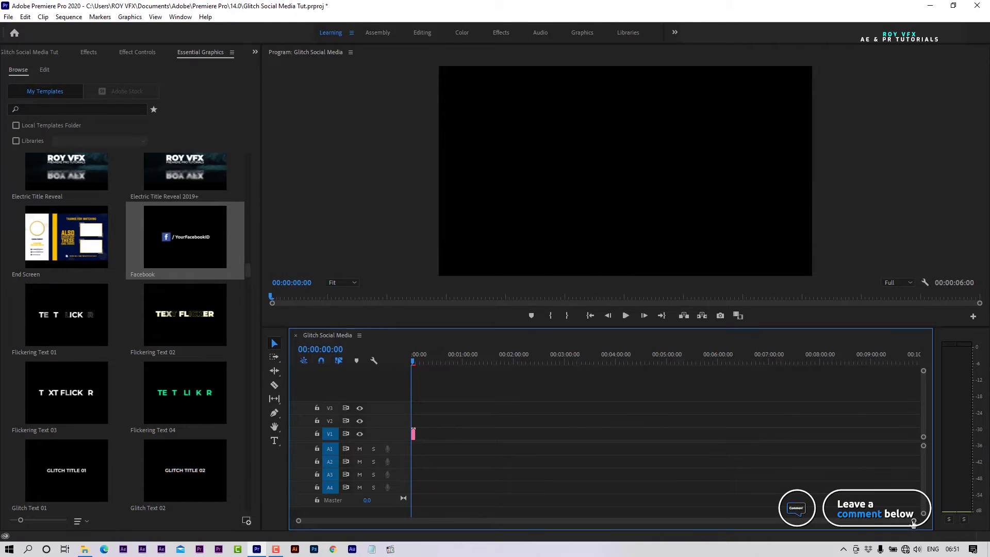
{"action": "left_click_drag", "start_coordinate": [914, 522], "coordinate": [641, 516]}
Step: Replace the Facebook lower-third's placeholder ID text with the channel handle
{"action": "left_click", "coordinate": [526, 431]}
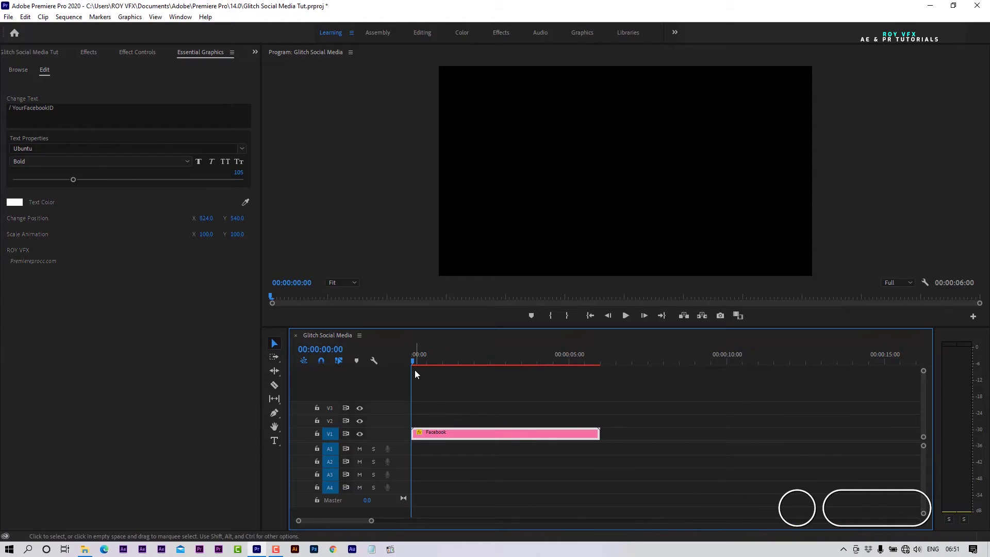
{"action": "left_click_drag", "start_coordinate": [416, 360], "coordinate": [468, 374]}
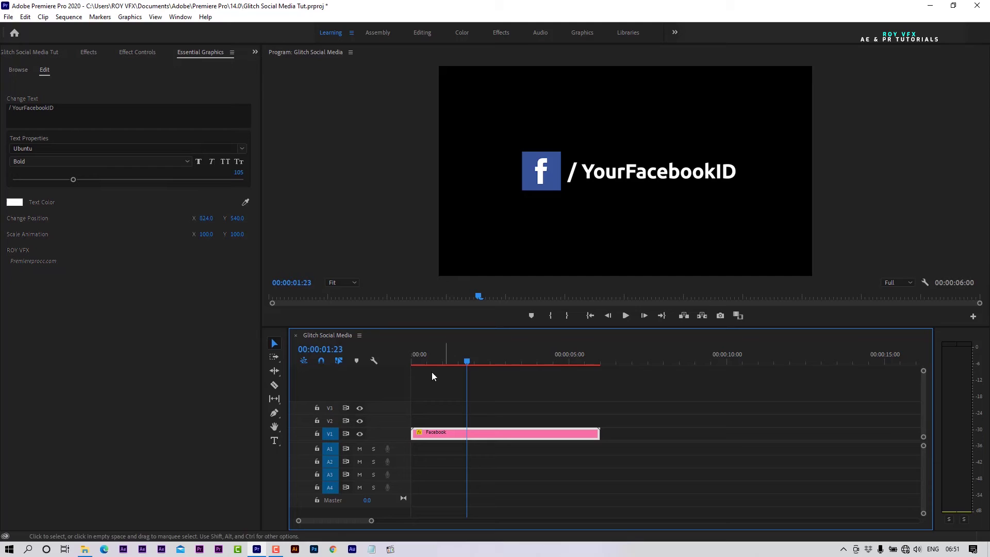
{"action": "left_click", "coordinate": [60, 110]}
{"action": "left_click_drag", "start_coordinate": [60, 110], "coordinate": [19, 118]}
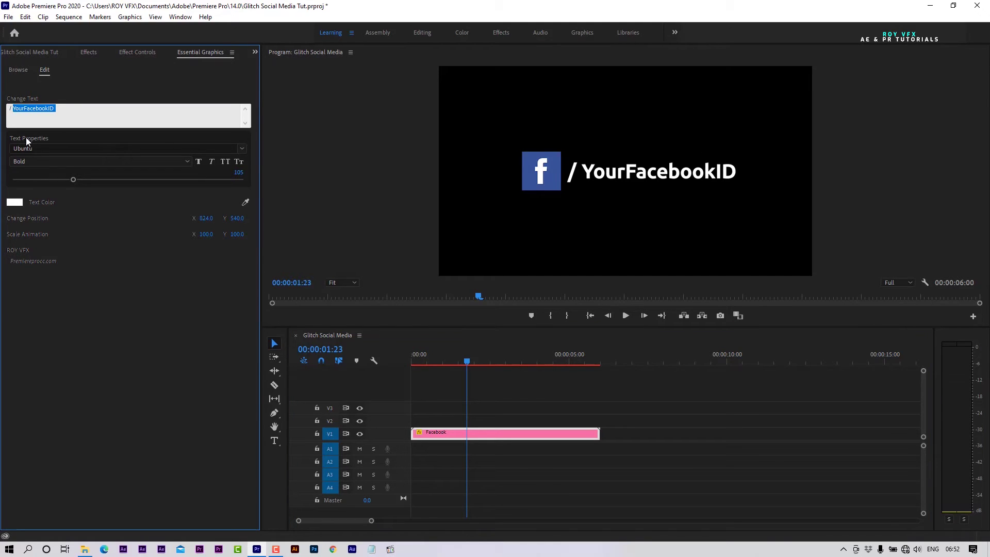
{"action": "type", "text": "Roy vfx"}
{"action": "key", "text": "Left"}
{"action": "key", "text": "Left"}
{"action": "key", "text": "Left"}
{"action": "key", "text": "BackSpace"}
{"action": "key", "text": "End"}
{"action": "type", "text": "2"}
{"action": "left_click", "coordinate": [148, 305]}
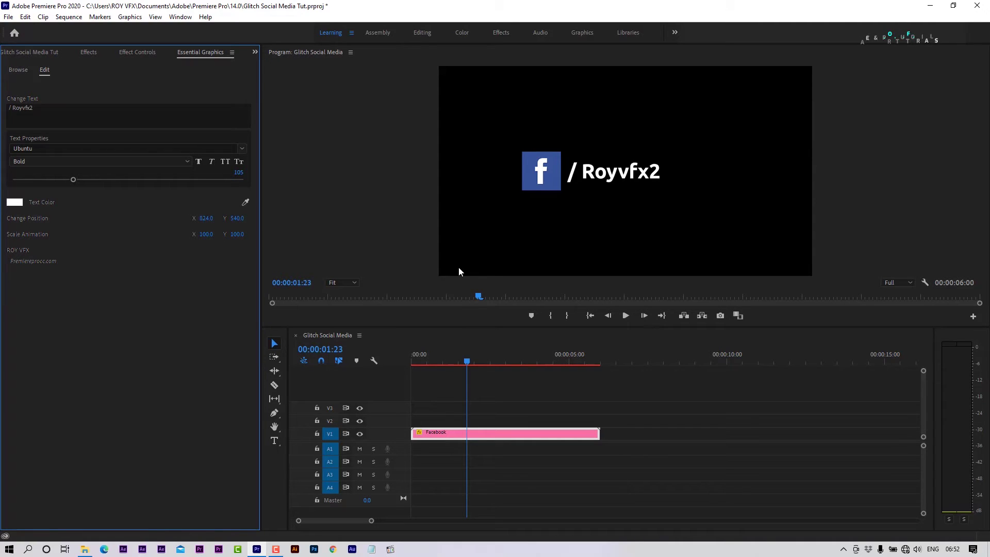
Step: Set the lower-third text font to Montserrat Medium
{"action": "left_click", "coordinate": [44, 148]}
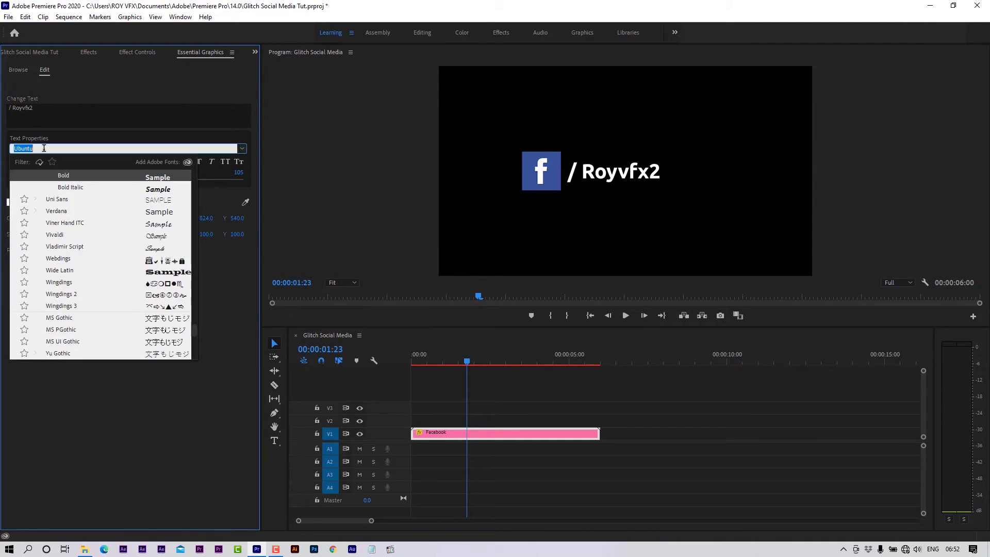
{"action": "type", "text": "mont"}
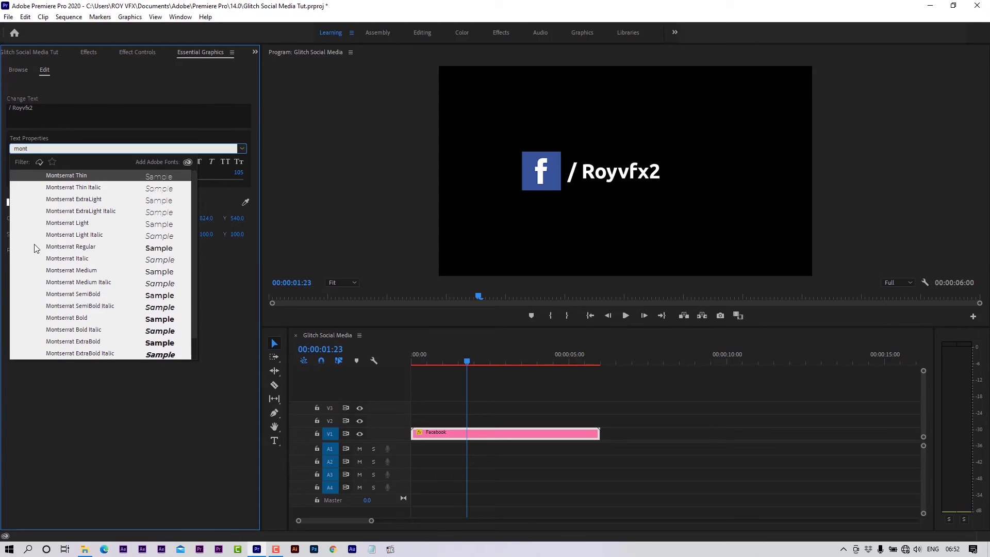
{"action": "left_click", "coordinate": [77, 273]}
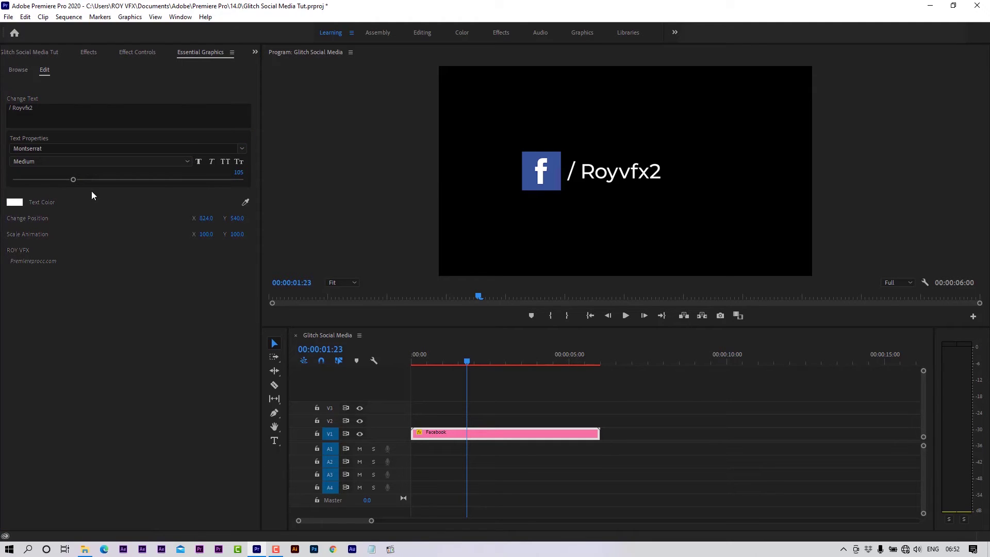
Step: Colour the text white, then scale the graphic to 82 at position 609, 776
{"action": "left_click", "coordinate": [19, 205]}
{"action": "left_click", "coordinate": [718, 468]}
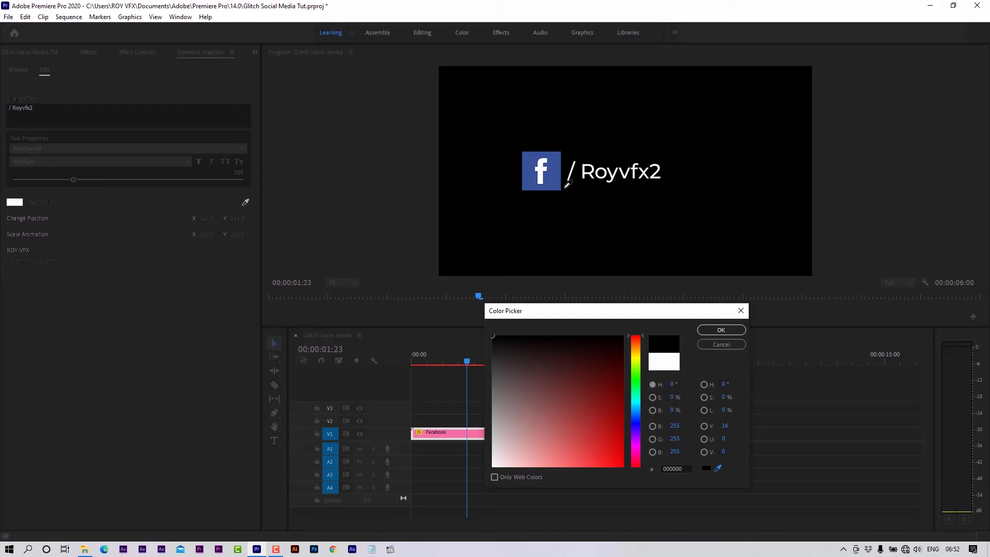
{"action": "left_click", "coordinate": [551, 178]}
{"action": "left_click", "coordinate": [721, 330]}
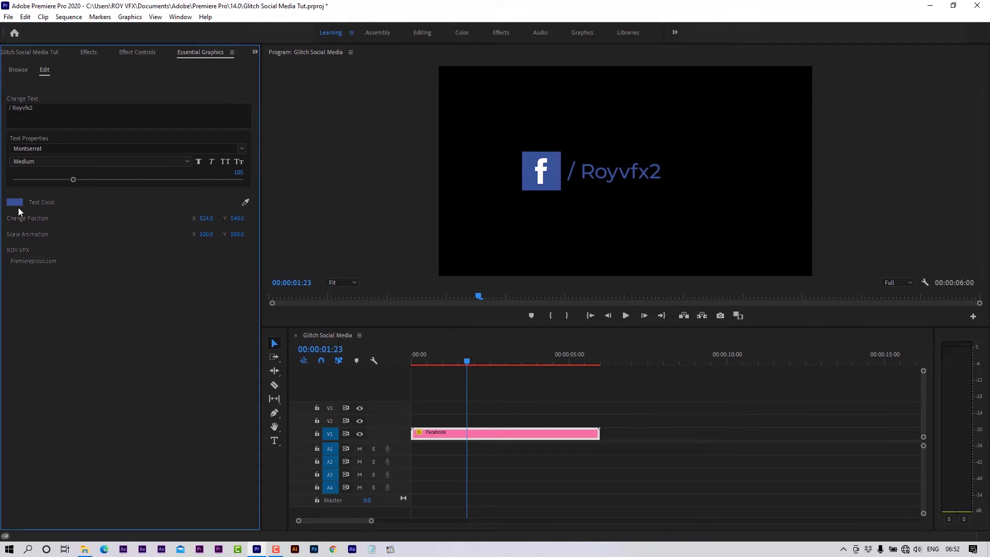
{"action": "left_click", "coordinate": [14, 202]}
{"action": "left_click", "coordinate": [494, 330]}
{"action": "left_click", "coordinate": [716, 330]}
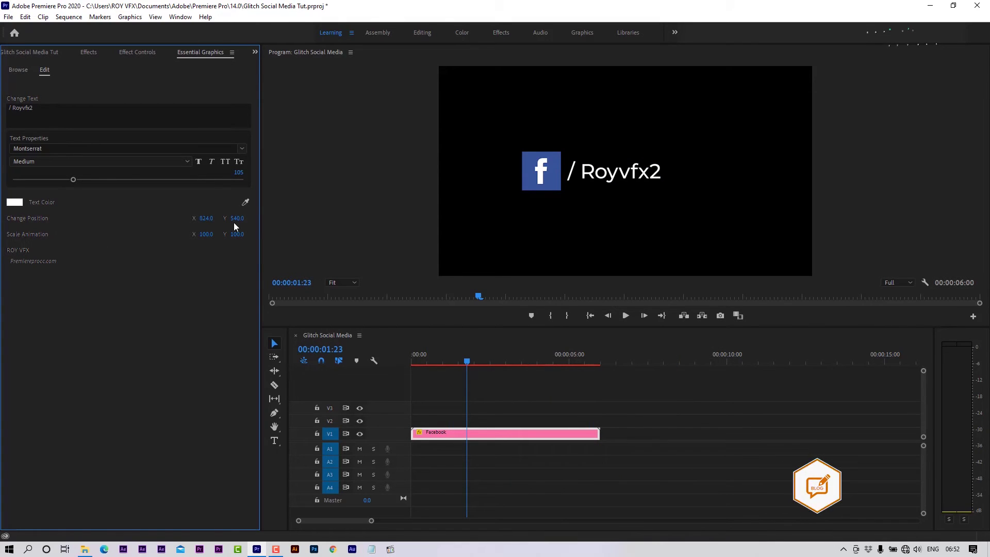
{"action": "left_click_drag", "start_coordinate": [206, 234], "coordinate": [245, 218]}
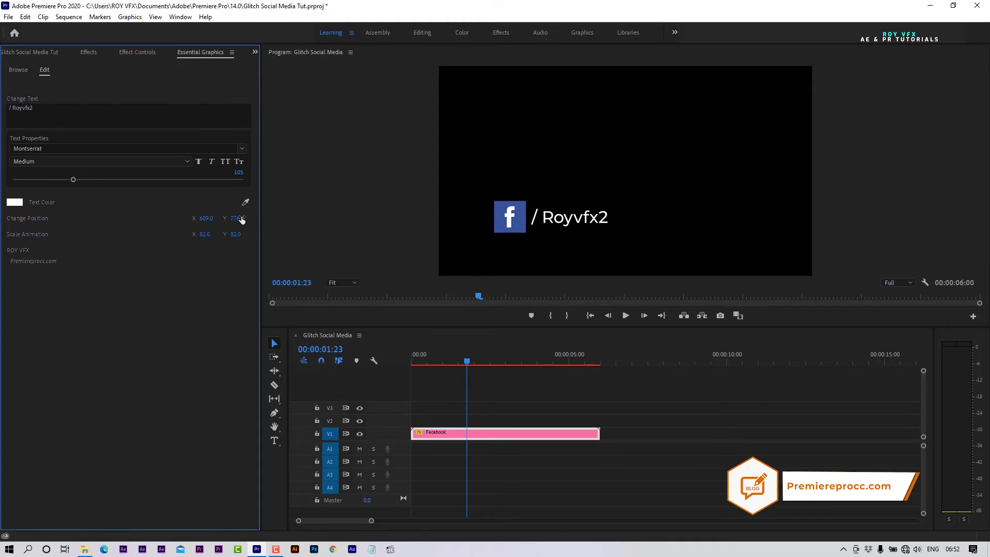
{"action": "left_click", "coordinate": [489, 438]}
Step: Trim the Facebook clip to end at 00:00:03:02 and duplicate it right after itself on V1
{"action": "left_click", "coordinate": [474, 361]}
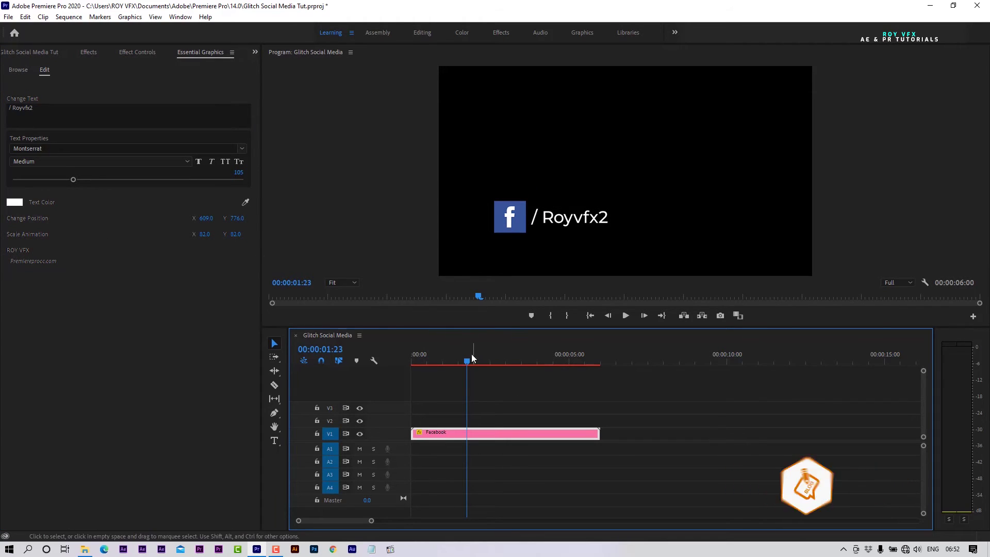
{"action": "left_click_drag", "start_coordinate": [475, 392], "coordinate": [508, 404]}
{"action": "left_click_drag", "start_coordinate": [605, 434], "coordinate": [508, 435]}
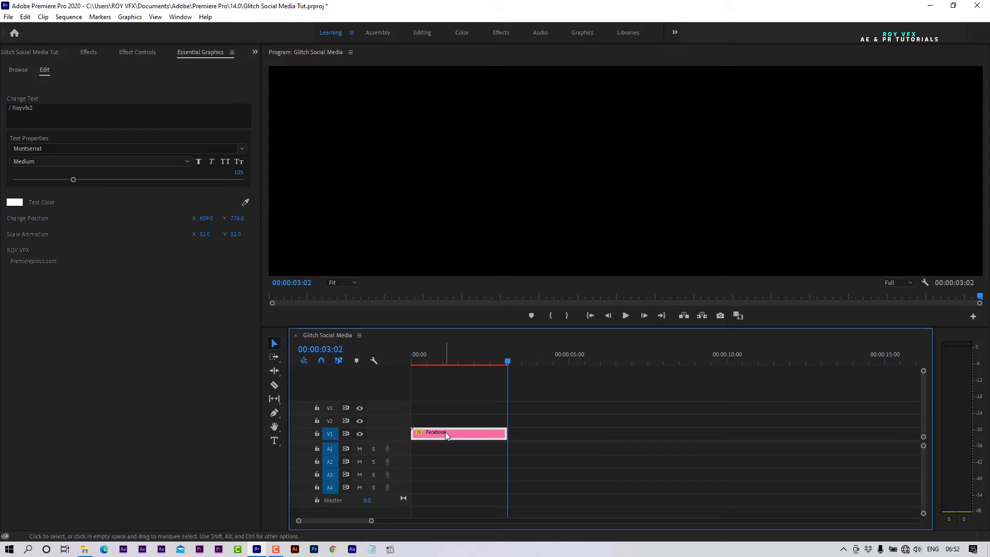
{"action": "left_click_drag", "start_coordinate": [438, 429], "coordinate": [537, 443]}
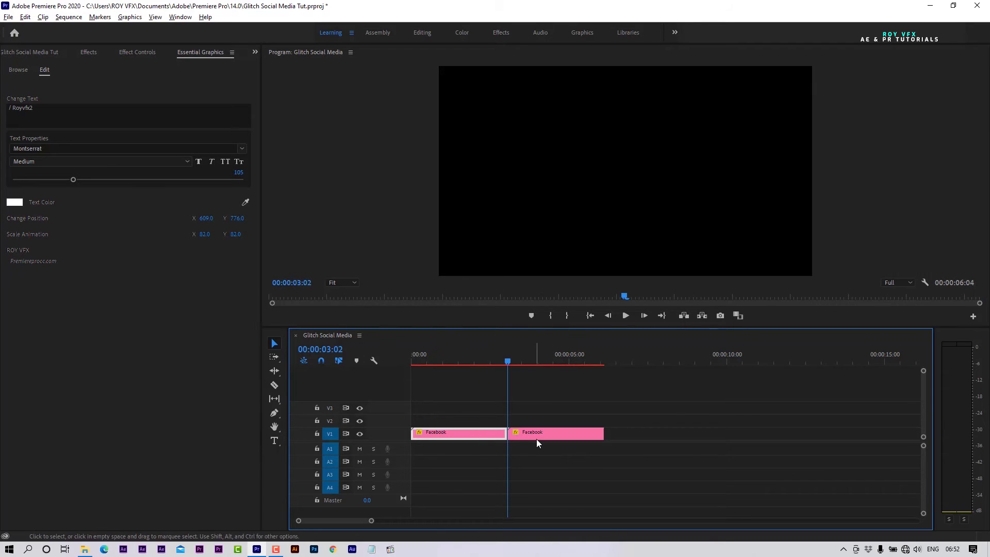
{"action": "left_click", "coordinate": [539, 435]}
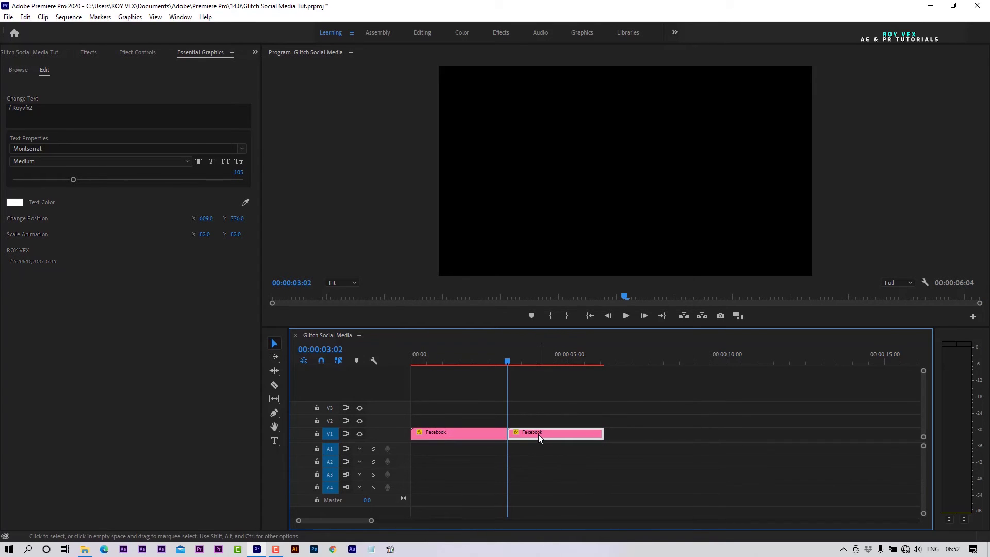
Step: Set the second Facebook clip to Reverse Speed (-100%) and scrub to preview the in/out animation
{"action": "right_click", "coordinate": [539, 434]}
{"action": "left_click", "coordinate": [578, 349]}
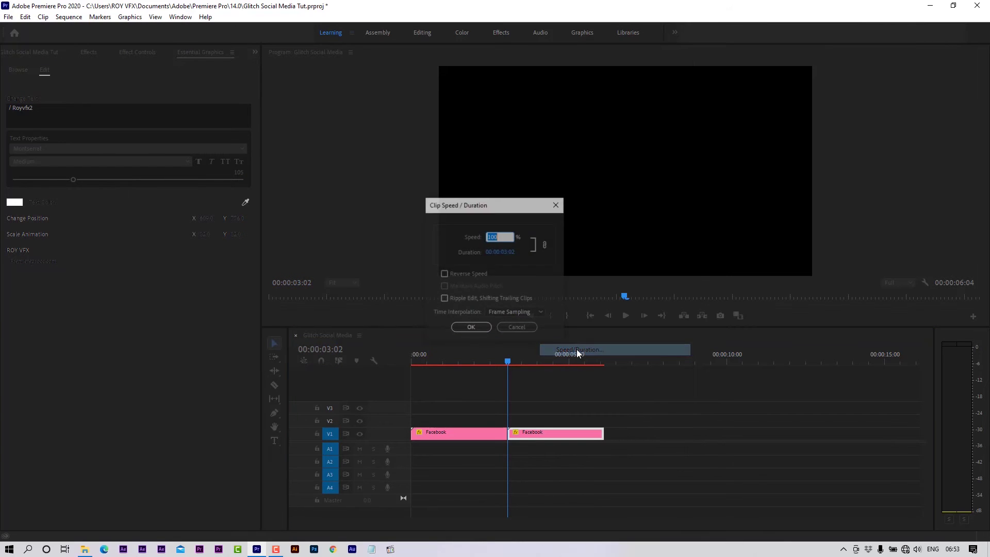
{"action": "left_click", "coordinate": [447, 276]}
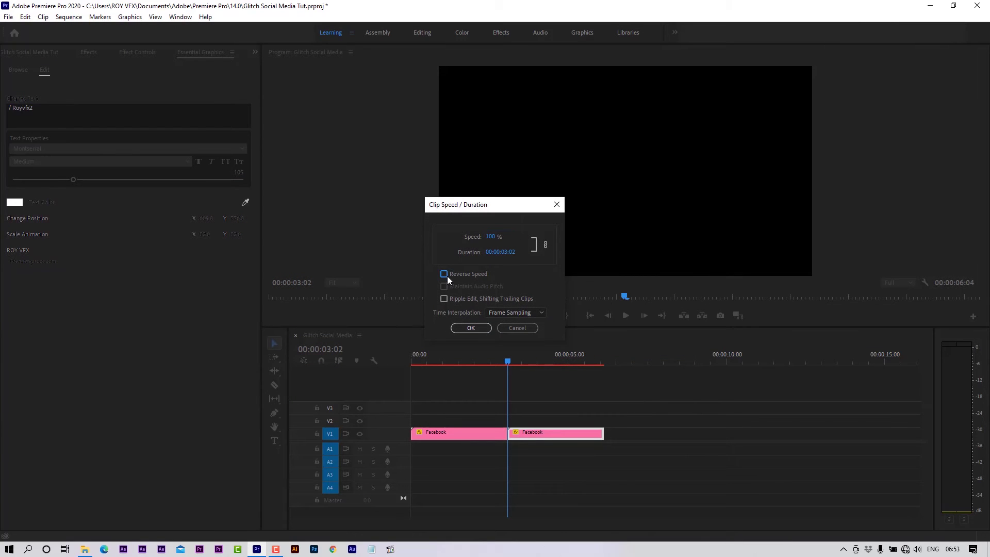
{"action": "left_click", "coordinate": [471, 329]}
{"action": "left_click", "coordinate": [511, 361]}
{"action": "left_click_drag", "start_coordinate": [565, 349], "coordinate": [451, 433]}
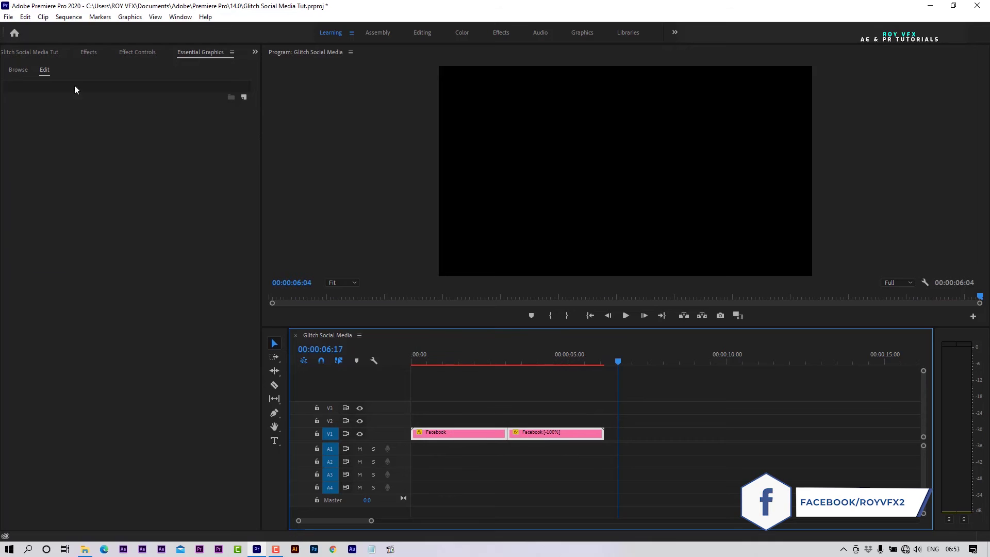
Step: Open Export Media settings with QuickTime format and the Animation video codec
{"action": "left_click", "coordinate": [529, 361]}
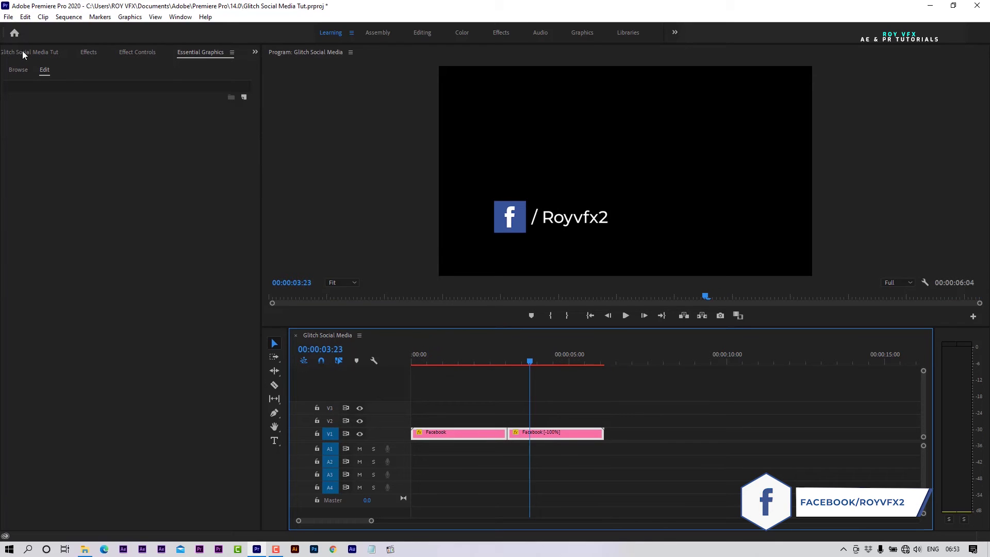
{"action": "left_click", "coordinate": [8, 17]}
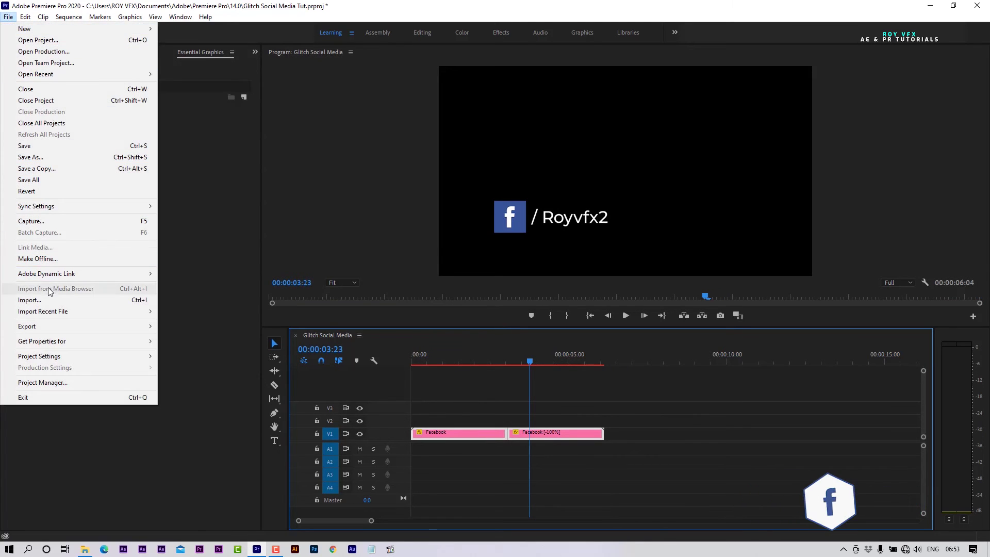
{"action": "mouse_move", "coordinate": [53, 335]}
{"action": "left_click", "coordinate": [183, 326]}
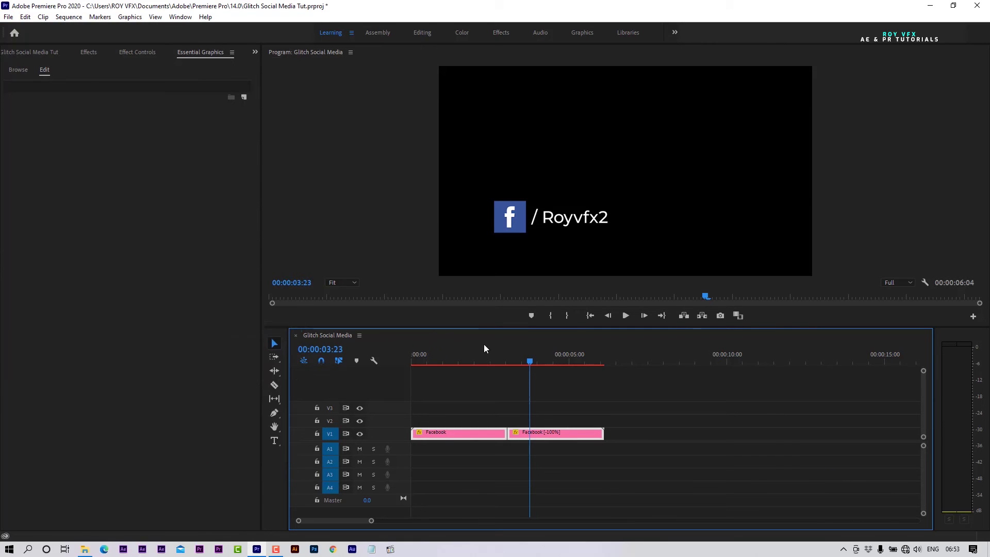
{"action": "left_click", "coordinate": [717, 122]}
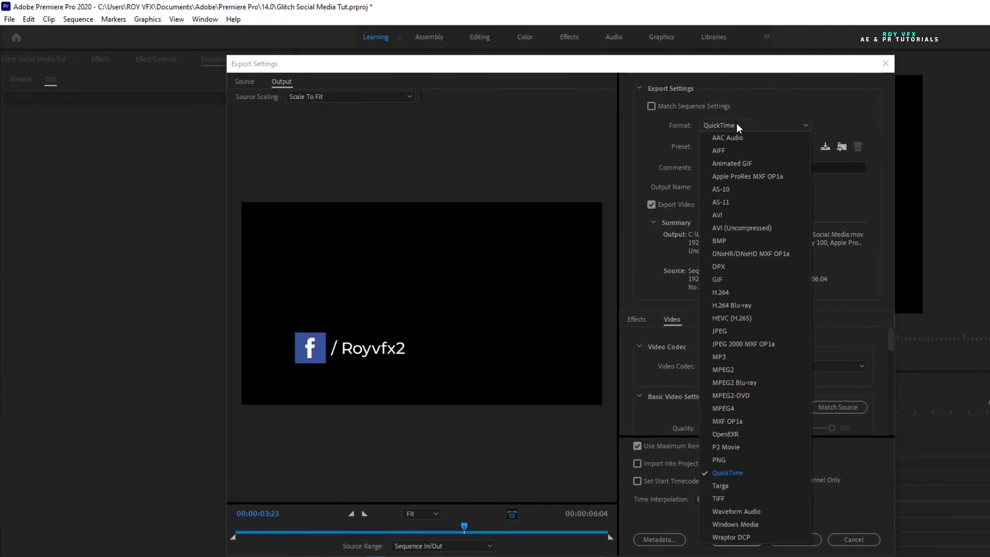
{"action": "left_click", "coordinate": [750, 473]}
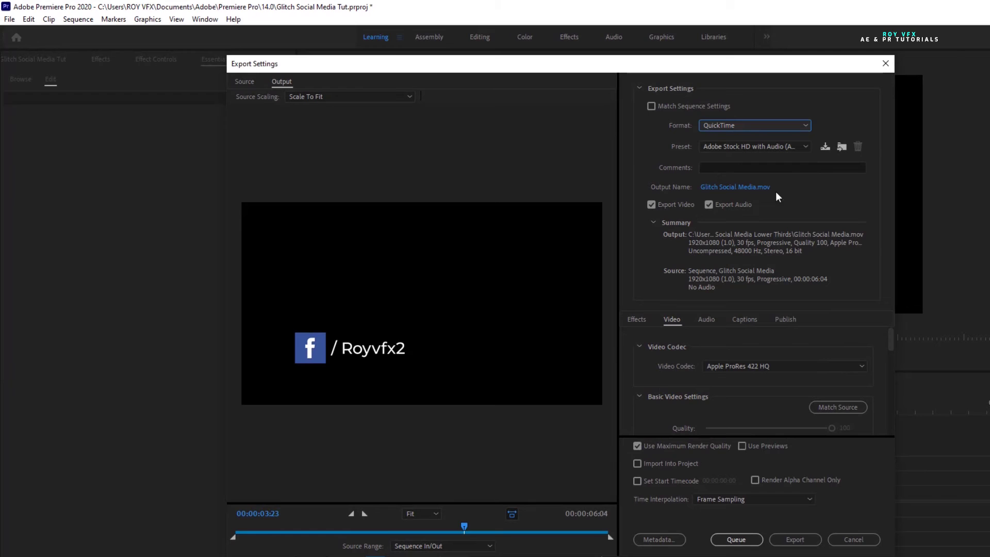
{"action": "left_click", "coordinate": [754, 365]}
{"action": "left_click", "coordinate": [738, 72]}
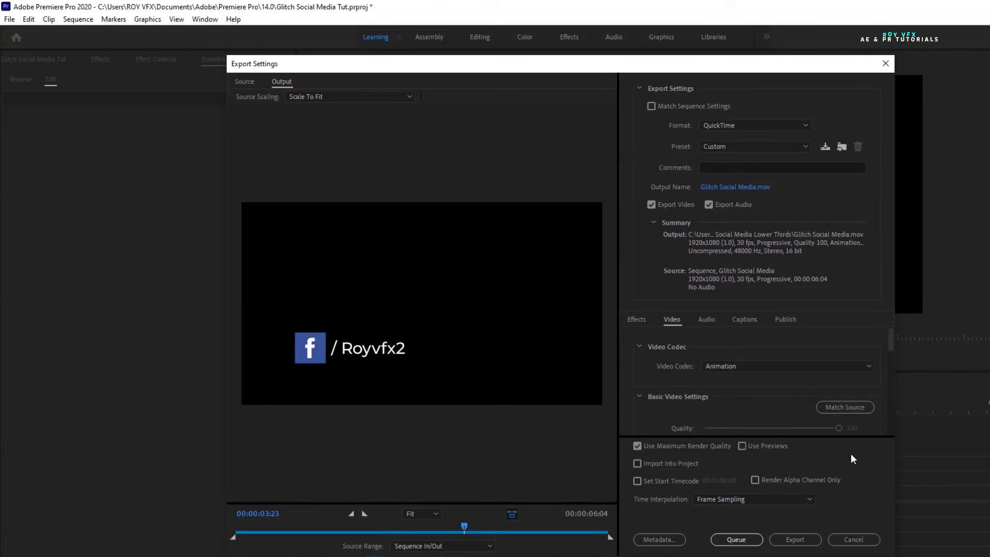
Step: Set depth to 8-bpc + alpha, keep Maximum Render Quality on, and export Glitch Social Media.mov
{"action": "scroll", "coordinate": [892, 347], "scroll_direction": "down", "scroll_amount": 2}
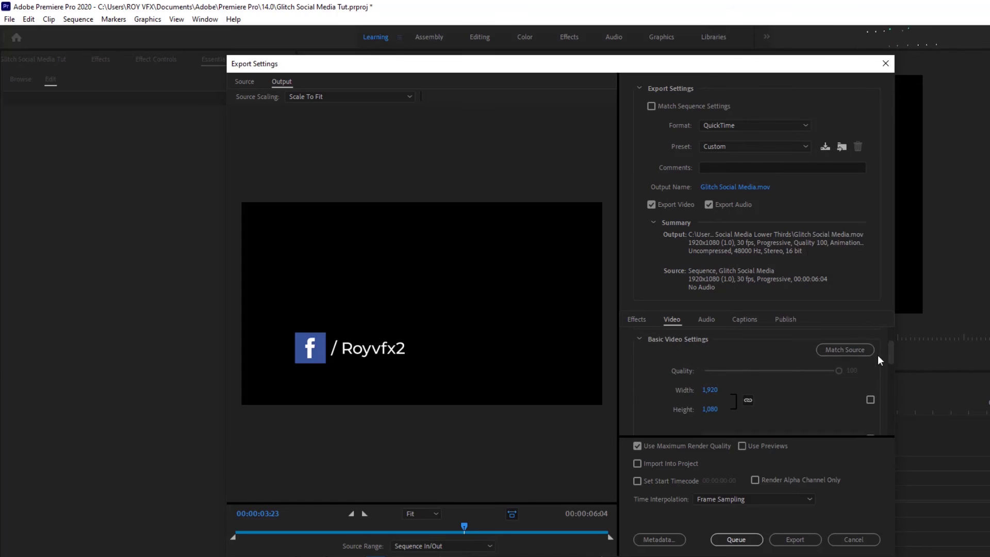
{"action": "scroll", "coordinate": [856, 351], "scroll_direction": "up", "scroll_amount": 2}
{"action": "left_click_drag", "start_coordinate": [889, 342], "coordinate": [894, 390]}
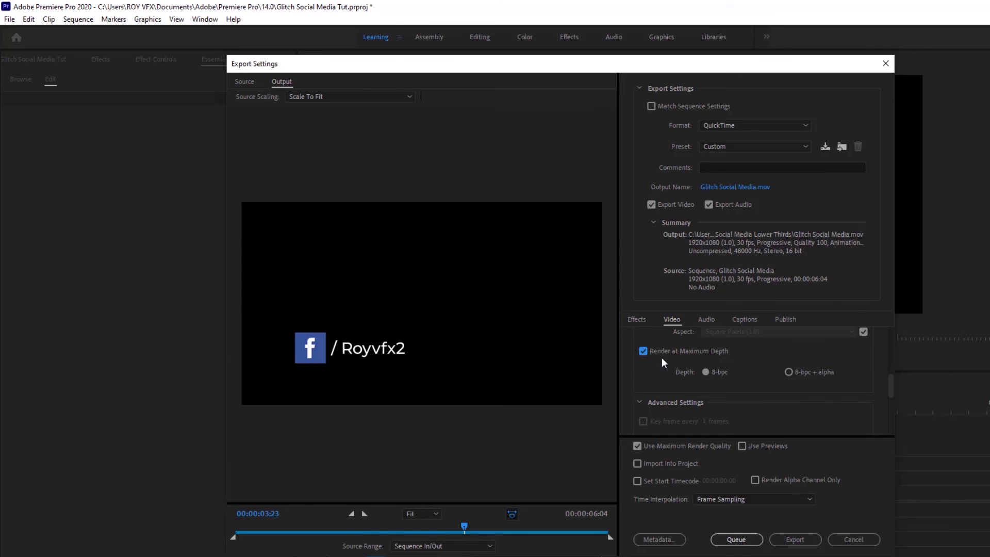
{"action": "left_click", "coordinate": [789, 373]}
{"action": "left_click", "coordinate": [638, 447]}
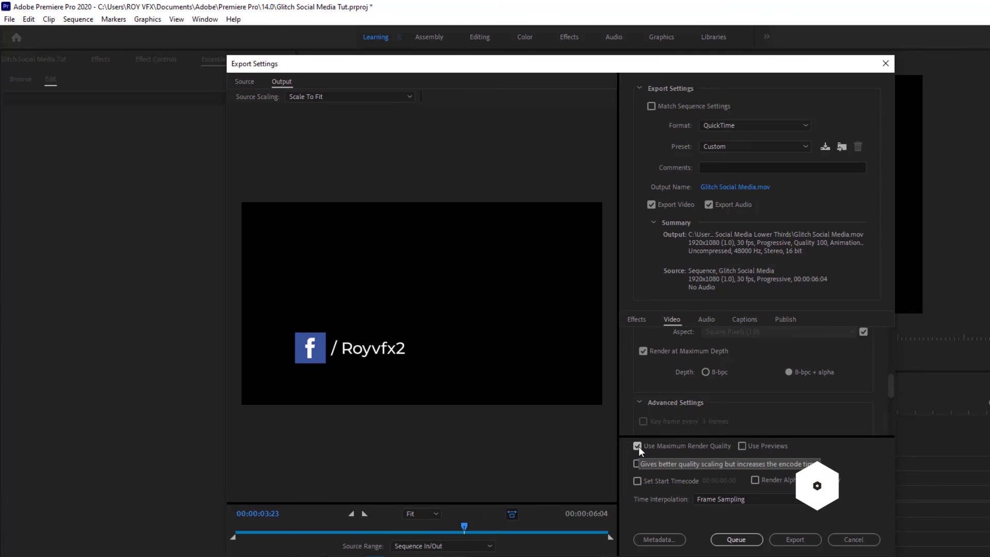
{"action": "left_click", "coordinate": [639, 447]}
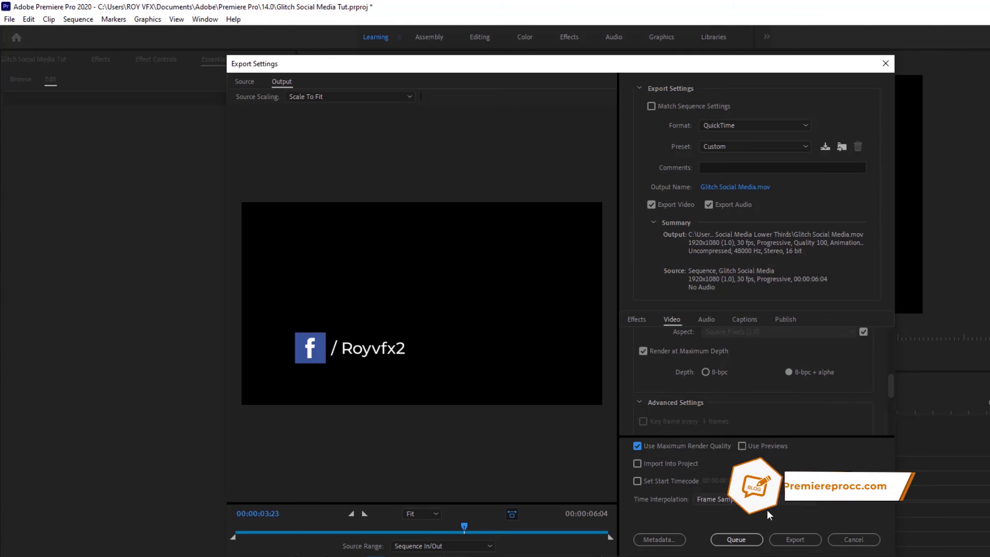
{"action": "left_click", "coordinate": [802, 544]}
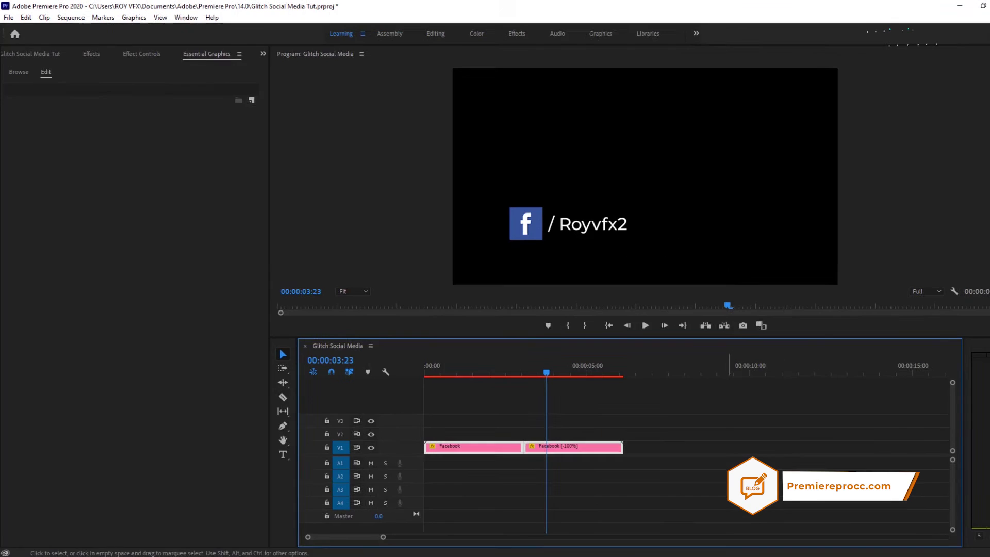
Step: Import Glitch Social Media.mov and the unsplash game-controller photo into the project
{"action": "left_click", "coordinate": [17, 54]}
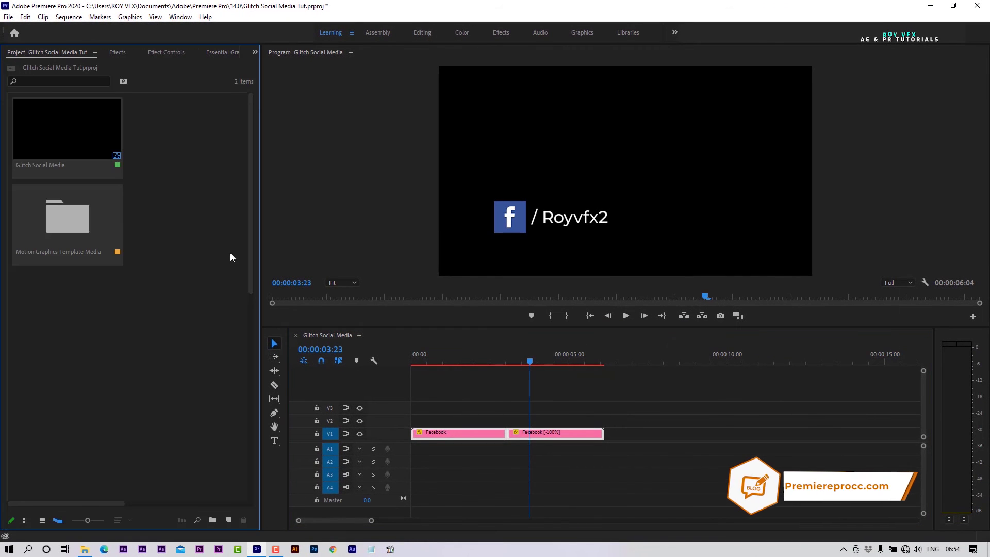
{"action": "double_click", "coordinate": [142, 326]}
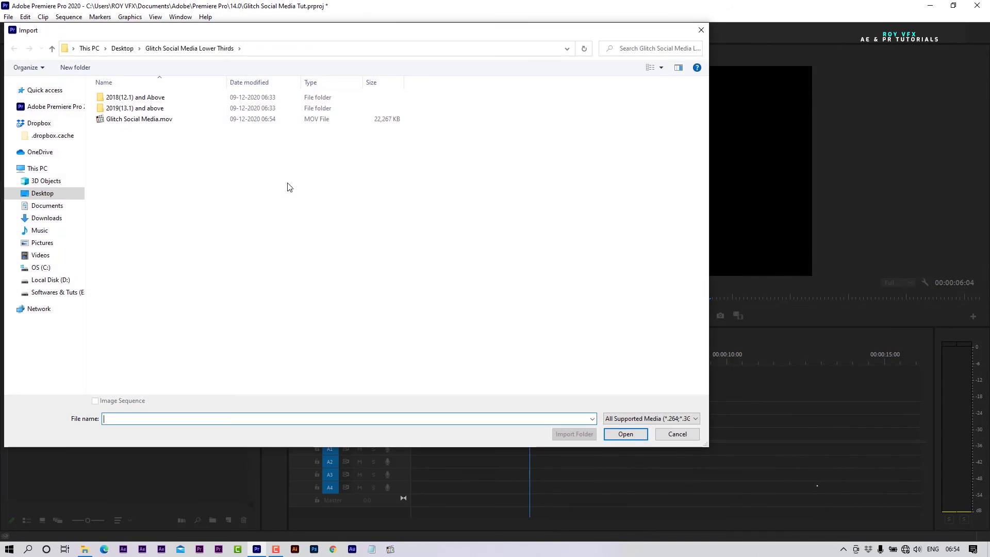
{"action": "left_click", "coordinate": [139, 118]}
{"action": "left_click", "coordinate": [625, 434]}
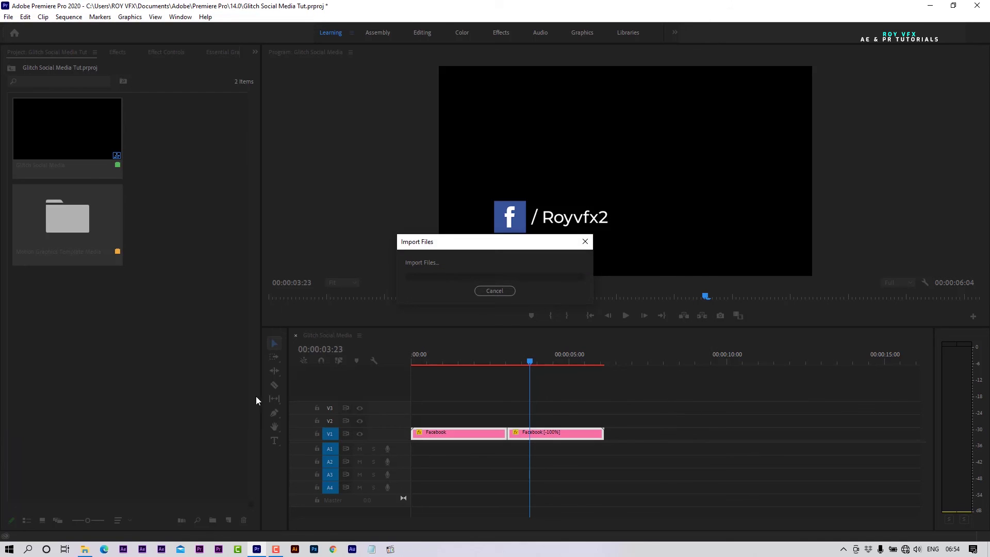
{"action": "left_click_drag", "start_coordinate": [249, 270], "coordinate": [146, 379]}
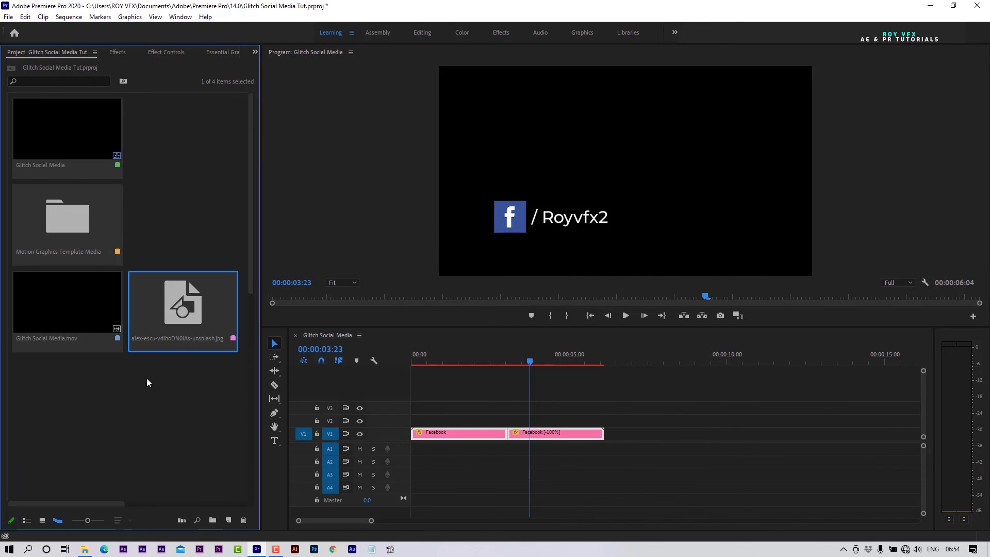
{"action": "left_click_drag", "start_coordinate": [619, 405], "coordinate": [457, 450]}
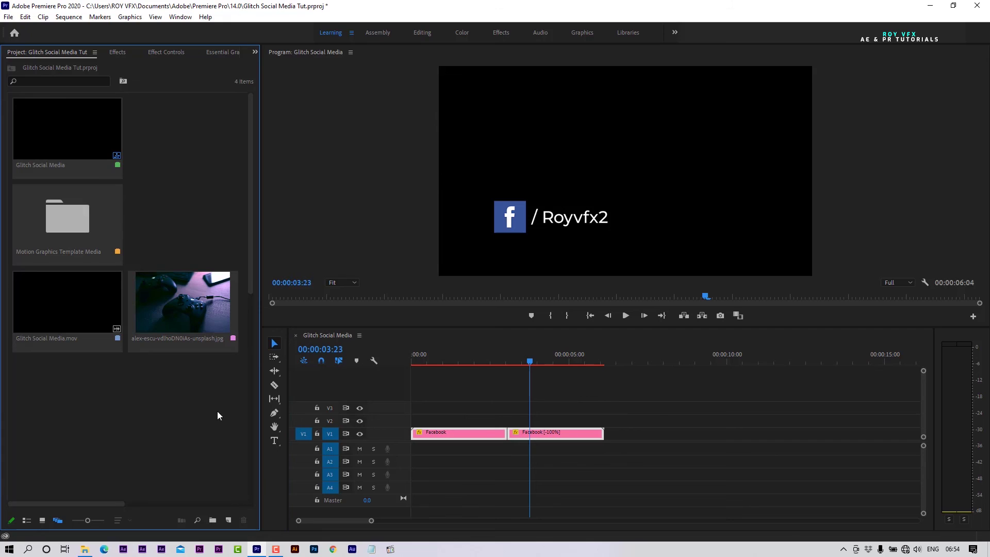
Step: Make a sequence from the controller photo, overlay Glitch Social Media.mov on V2, extend the photo to 00:00:06:03
{"action": "right_click", "coordinate": [180, 323]}
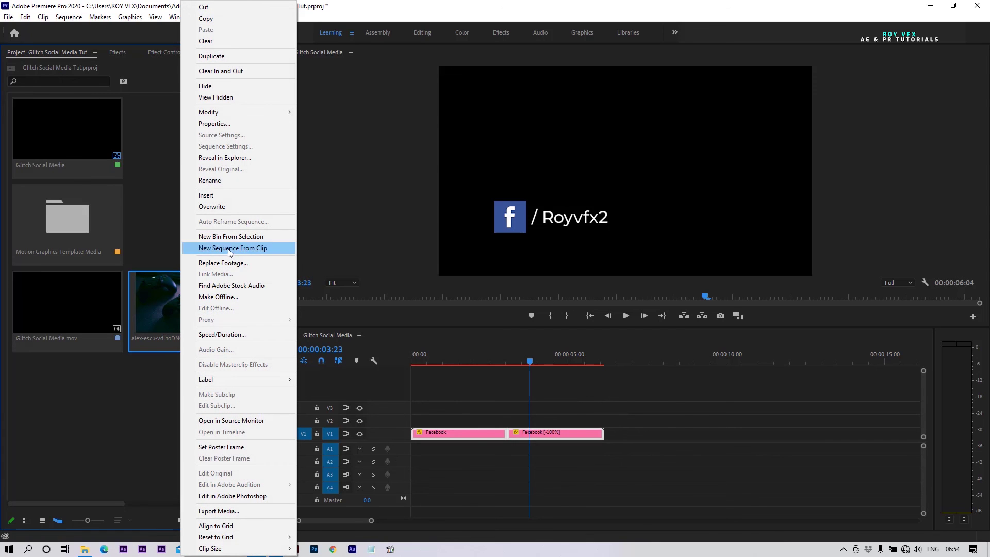
{"action": "left_click", "coordinate": [229, 248]}
{"action": "left_click", "coordinate": [95, 292]}
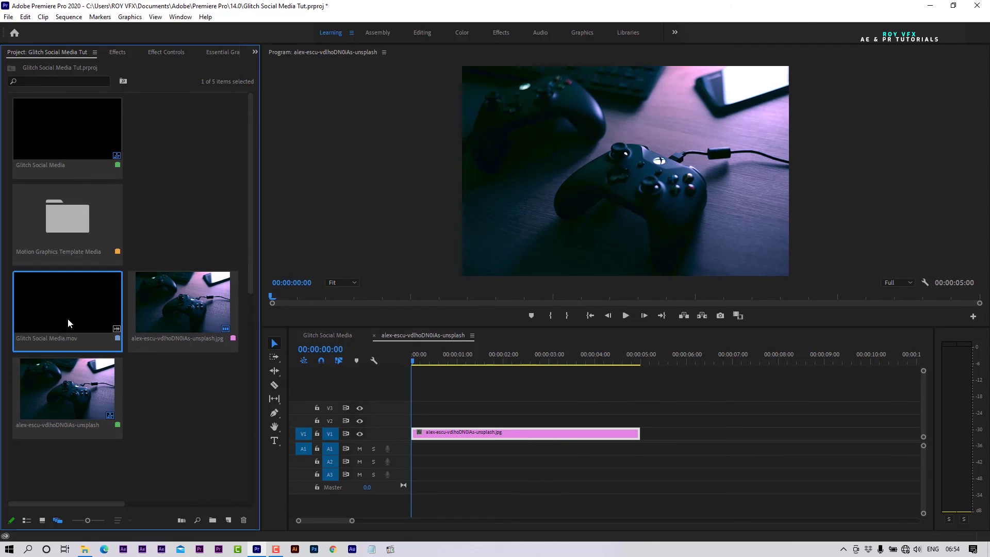
{"action": "left_click_drag", "start_coordinate": [46, 313], "coordinate": [413, 421]}
{"action": "left_click_drag", "start_coordinate": [639, 433], "coordinate": [692, 435]}
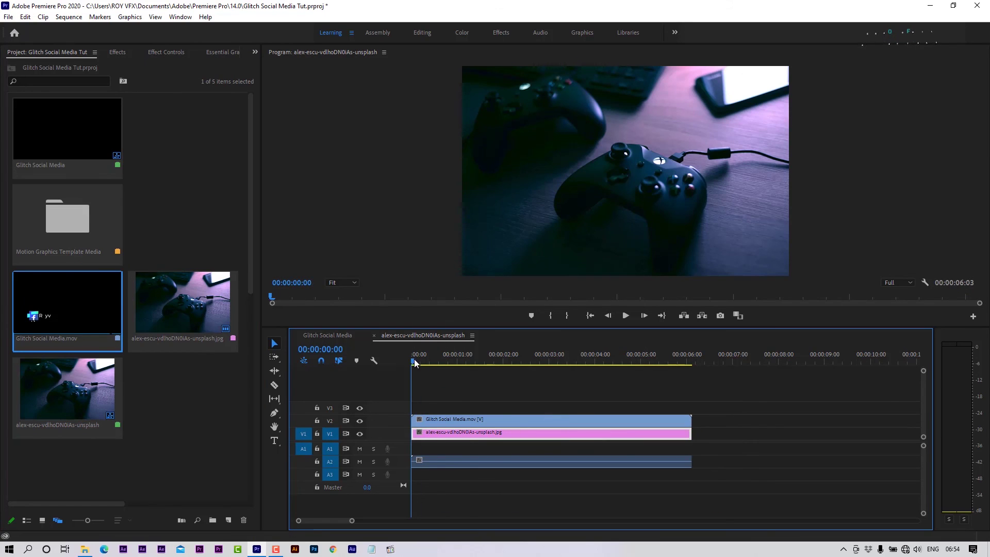
Step: Preview the overlay at 75% zoom, scrubbing to 00:00:05:24 to check the out-animation
{"action": "left_click", "coordinate": [470, 359]}
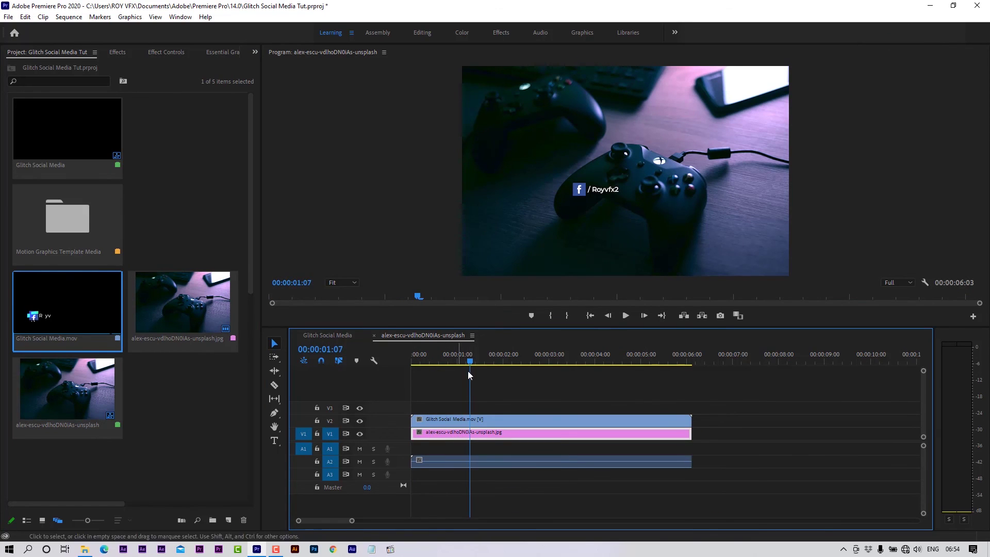
{"action": "left_click", "coordinate": [464, 359]}
{"action": "left_click", "coordinate": [495, 419]}
{"action": "left_click", "coordinate": [342, 283]}
{"action": "left_click", "coordinate": [340, 345]}
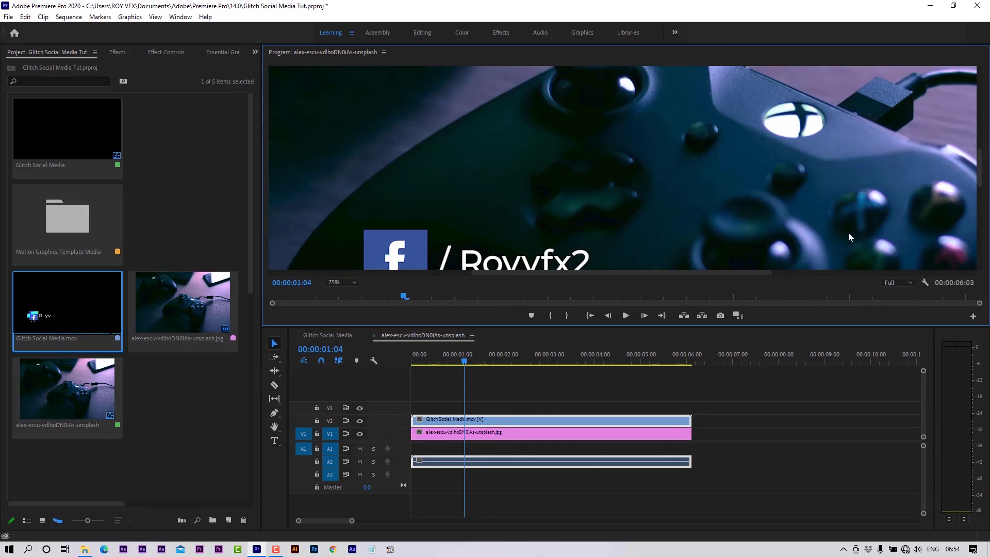
{"action": "left_click", "coordinate": [432, 367]}
{"action": "key", "text": "Left"}
{"action": "key", "text": "Left"}
{"action": "key", "text": "Left"}
{"action": "key", "text": "Left"}
{"action": "key", "text": "Left"}
{"action": "left_click_drag", "start_coordinate": [286, 282], "coordinate": [297, 279]}
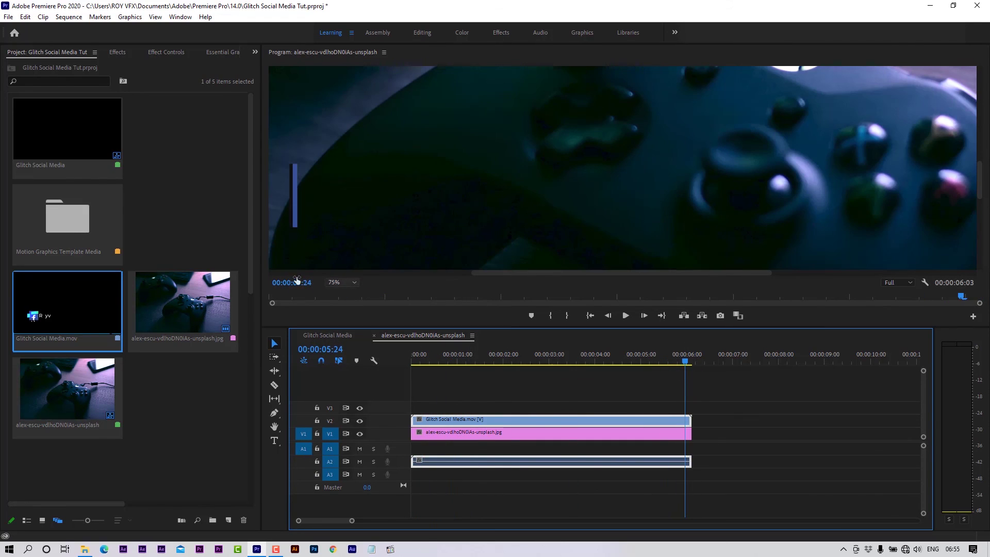